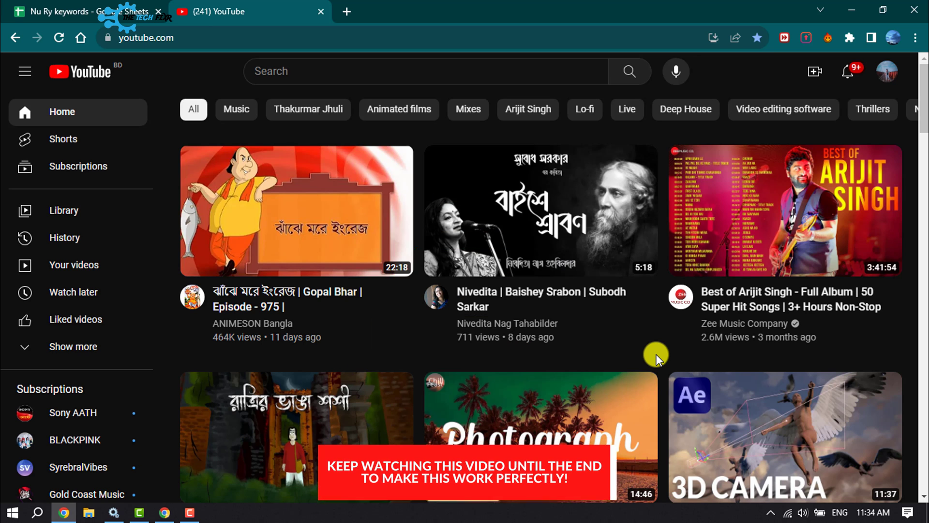
# Select the OBS Studio shortcut on the desktop, then return to the YouTube browser
pyautogui.click(852, 7)
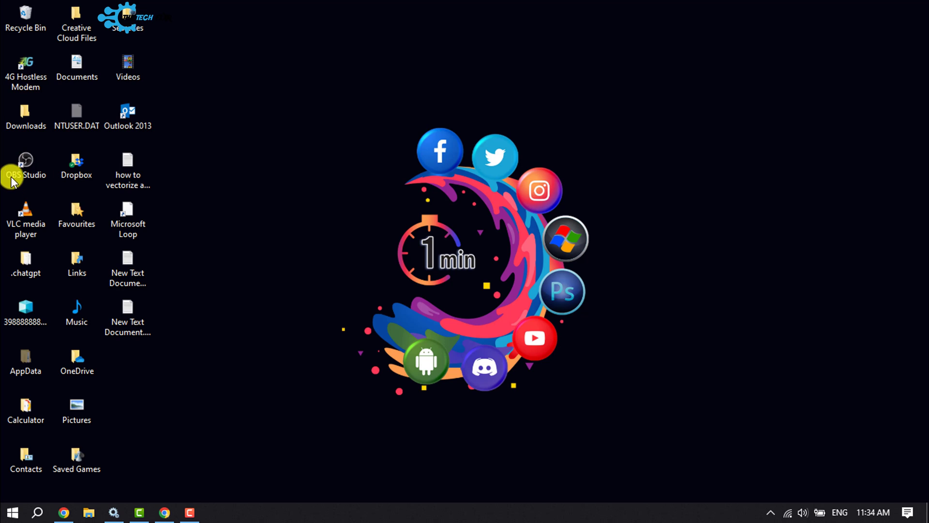
pyautogui.click(25, 171)
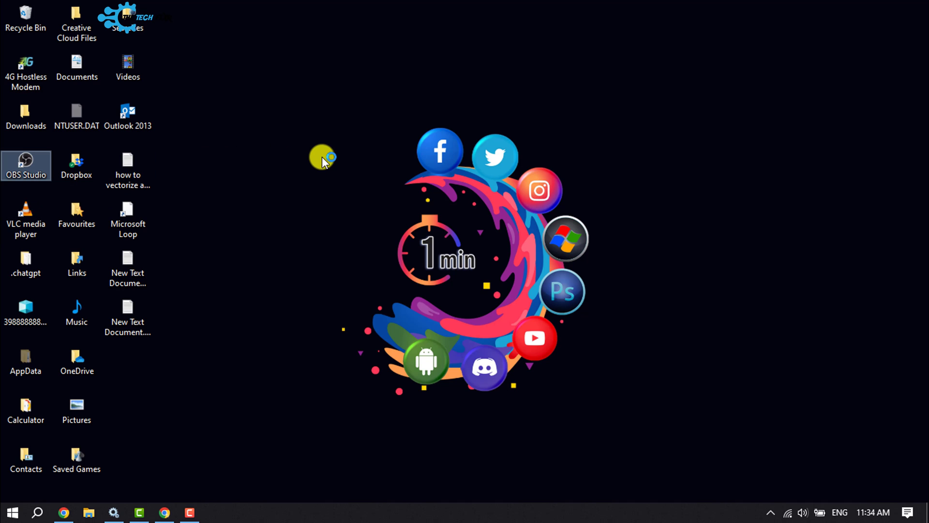
pyautogui.hotkey('alt', 'Tab')
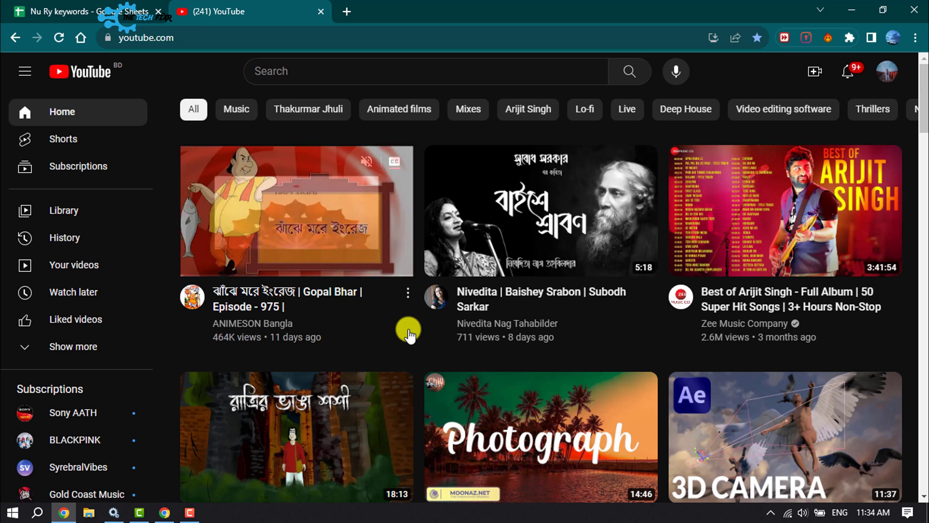
# Start a Right now live stream with the built-in webcam, allow camera and microphone, and open the Stream dashboard
pyautogui.click(813, 77)
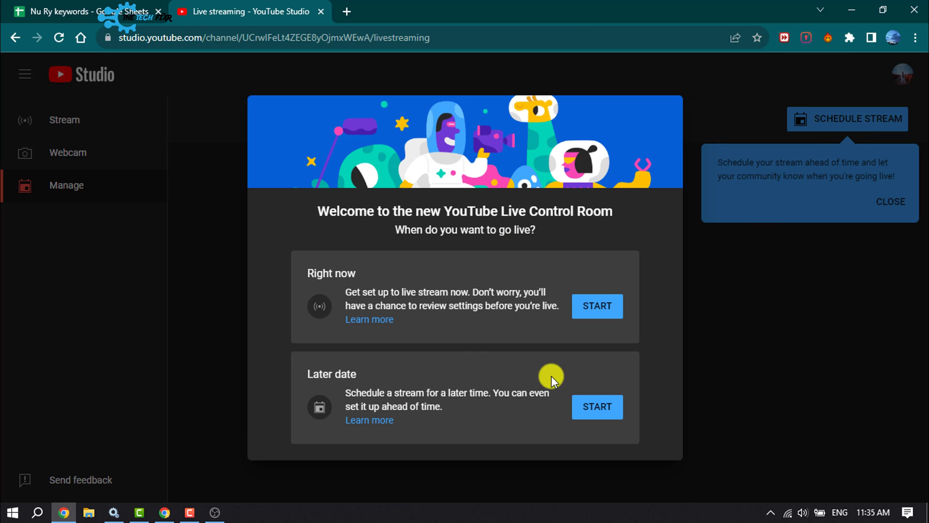
pyautogui.click(599, 306)
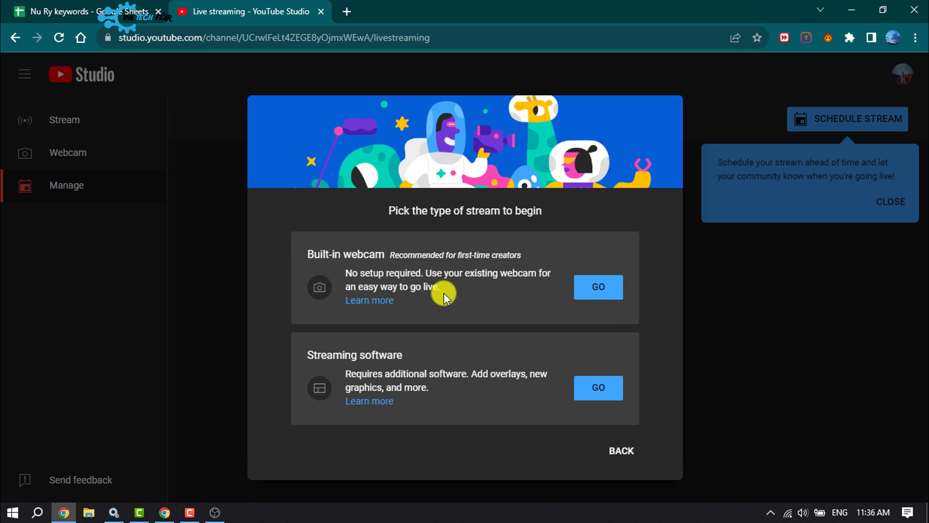
pyautogui.click(600, 291)
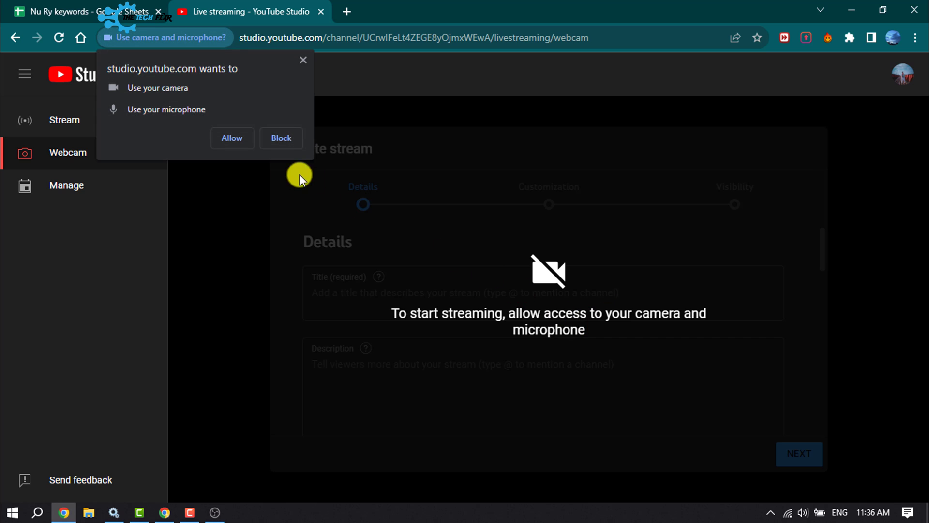
pyautogui.click(239, 136)
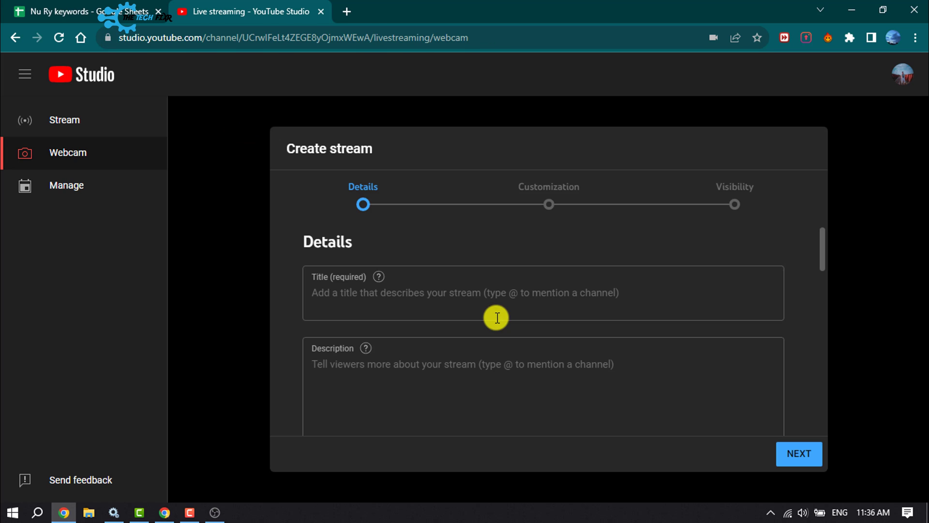
pyautogui.click(91, 123)
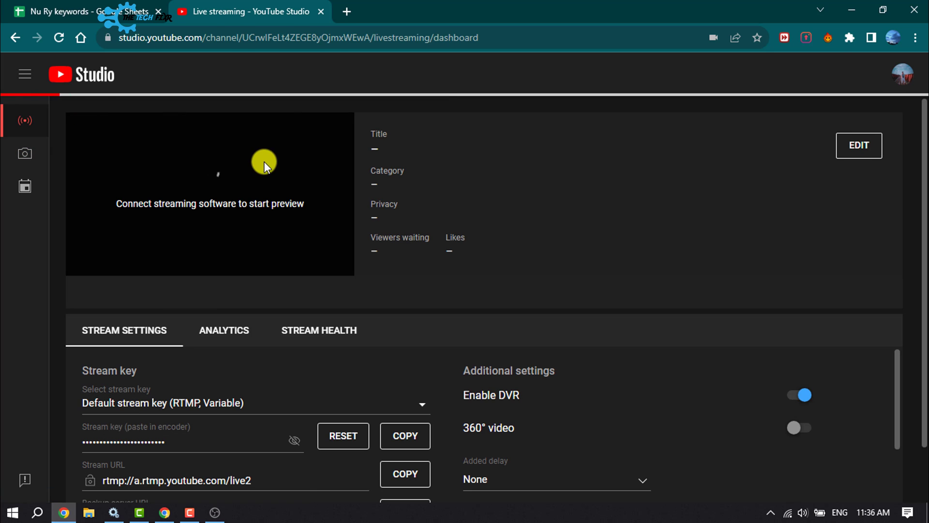
pyautogui.hotkey('alt', 'Tab')
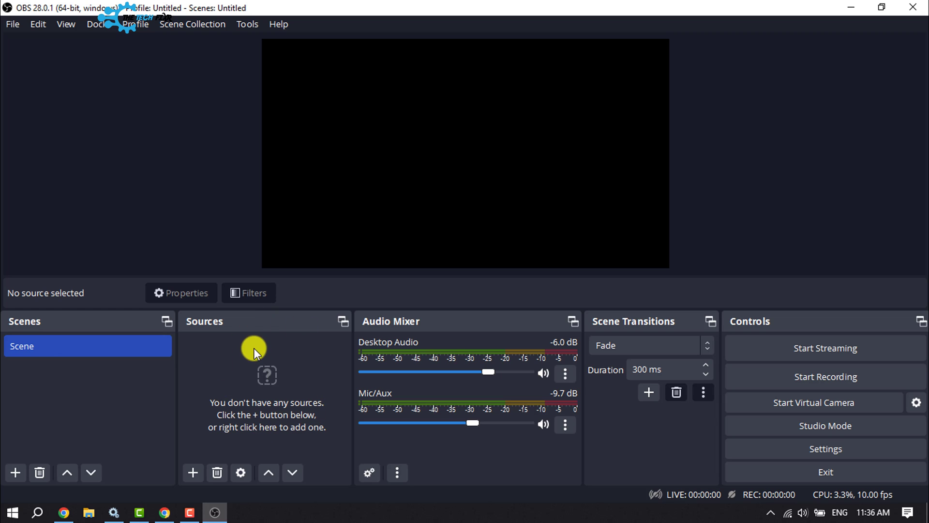
# Add a Display Capture source named 'Youtube-Live' capturing Display 1 (1366x768)
pyautogui.click(193, 472)
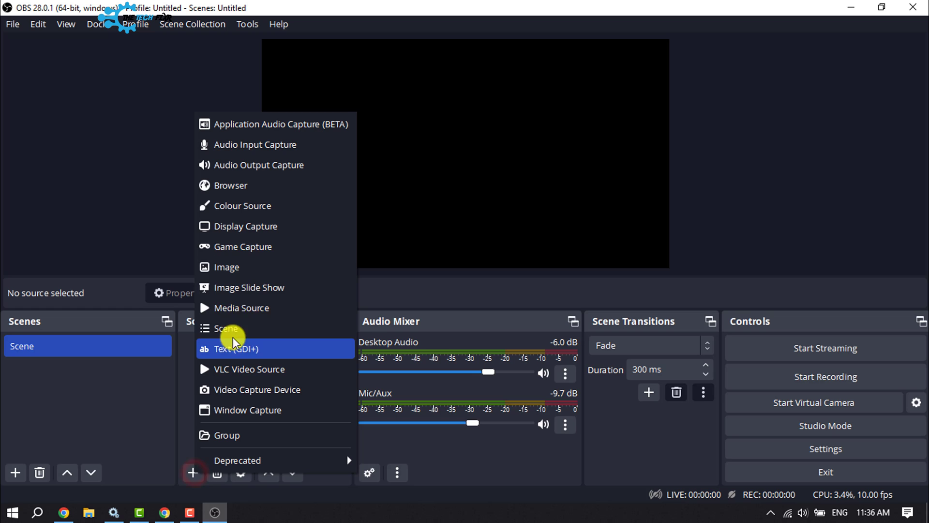
pyautogui.click(291, 226)
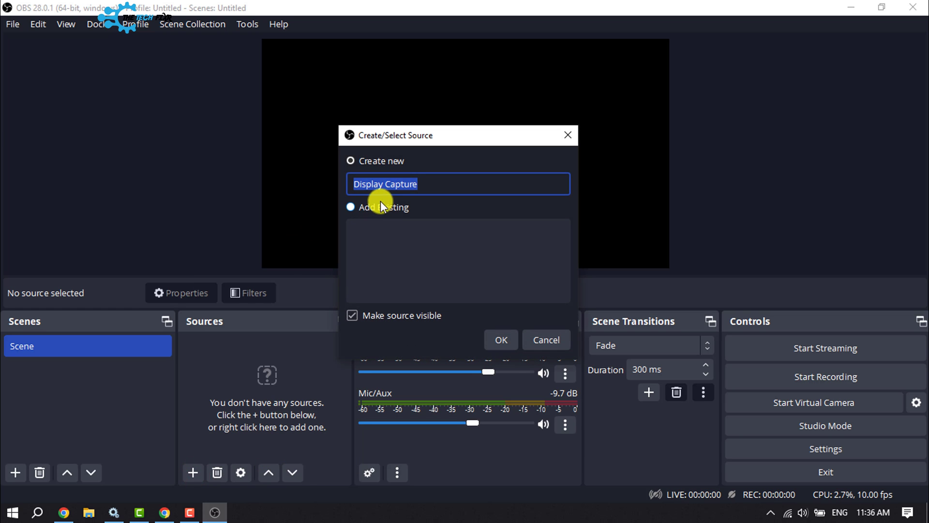
pyautogui.write('Youtube')
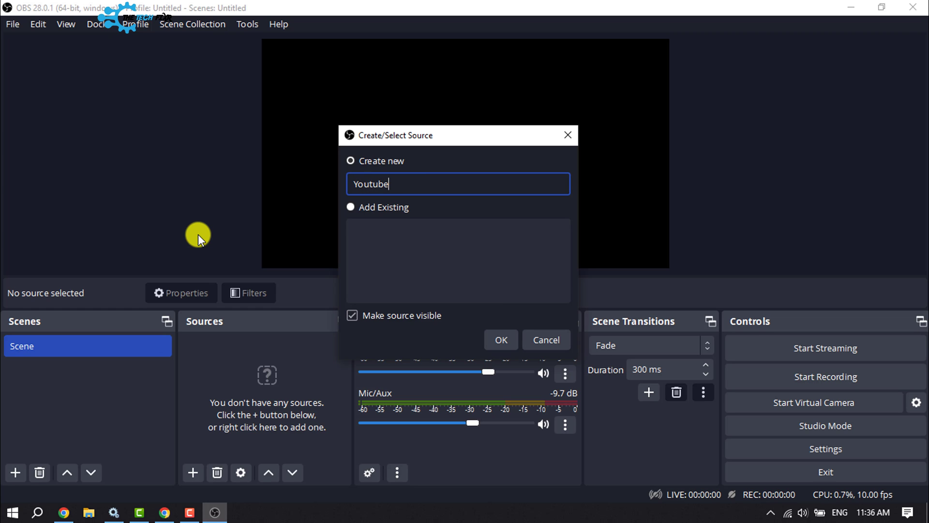
pyautogui.write('-Live')
pyautogui.click(506, 341)
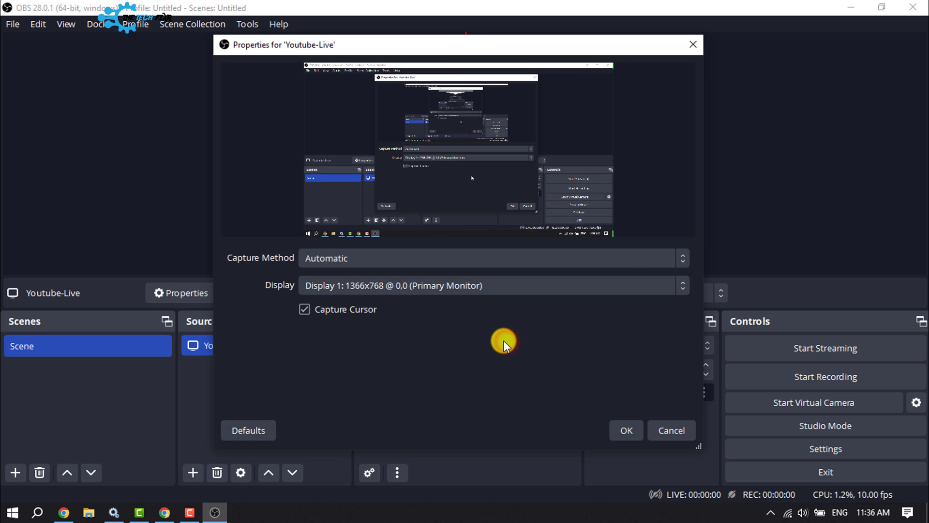
pyautogui.click(629, 430)
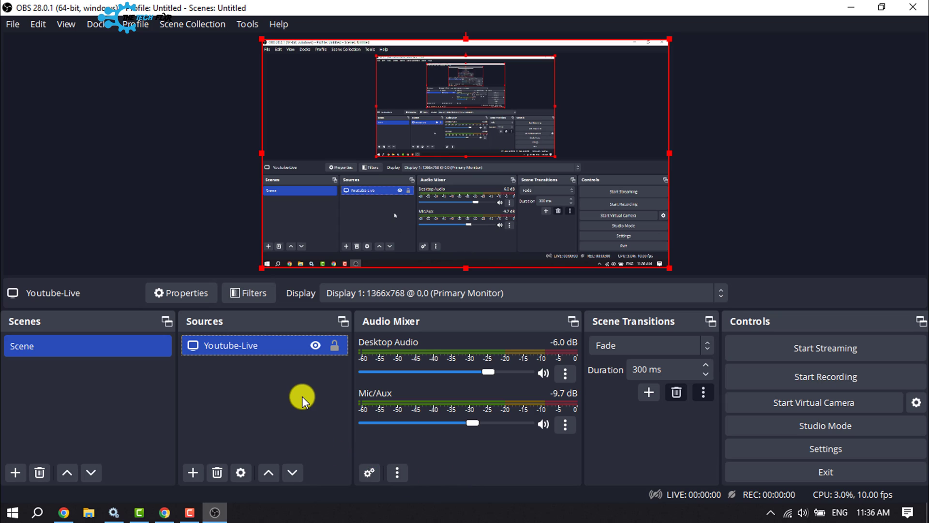
# Set the OBS stream service to YouTube - HLS with a manually entered stream key
pyautogui.click(846, 450)
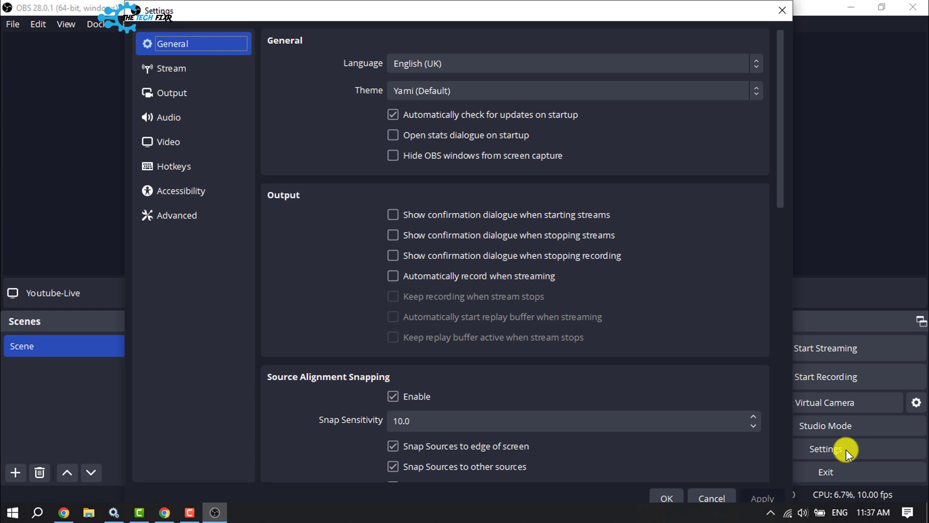
pyautogui.click(184, 71)
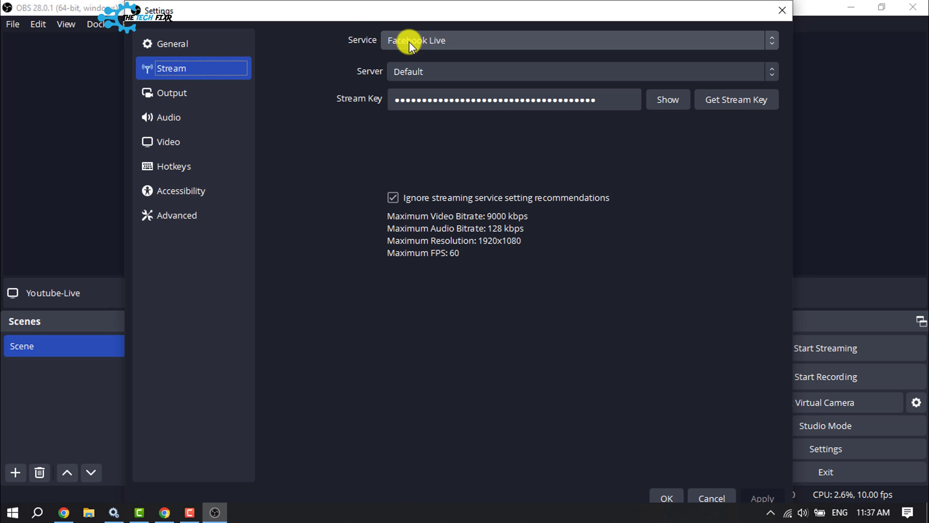
pyautogui.click(447, 42)
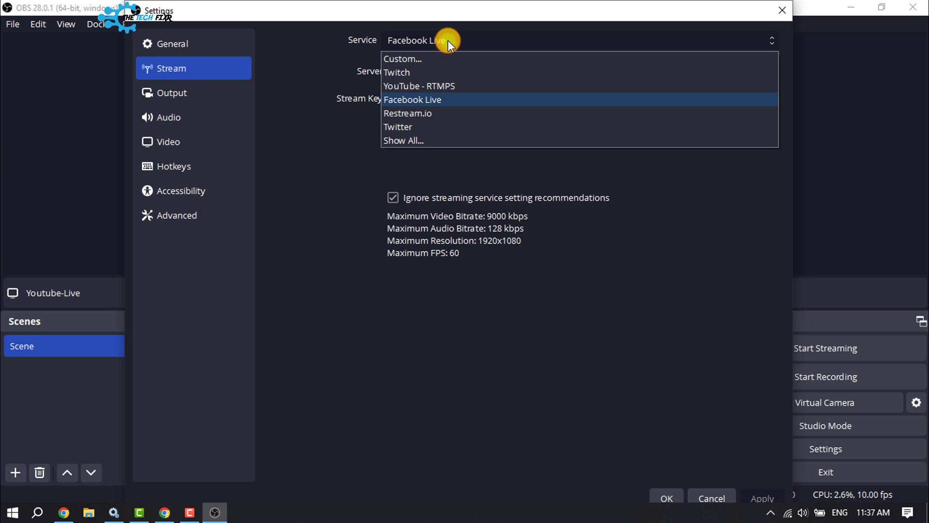
pyautogui.click(404, 137)
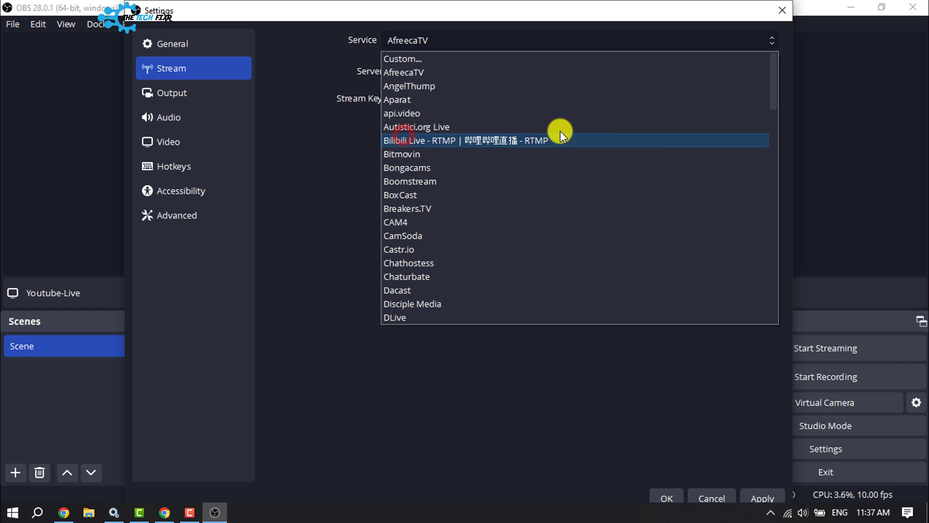
pyautogui.moveTo(776, 84); pyautogui.dragTo(771, 308)
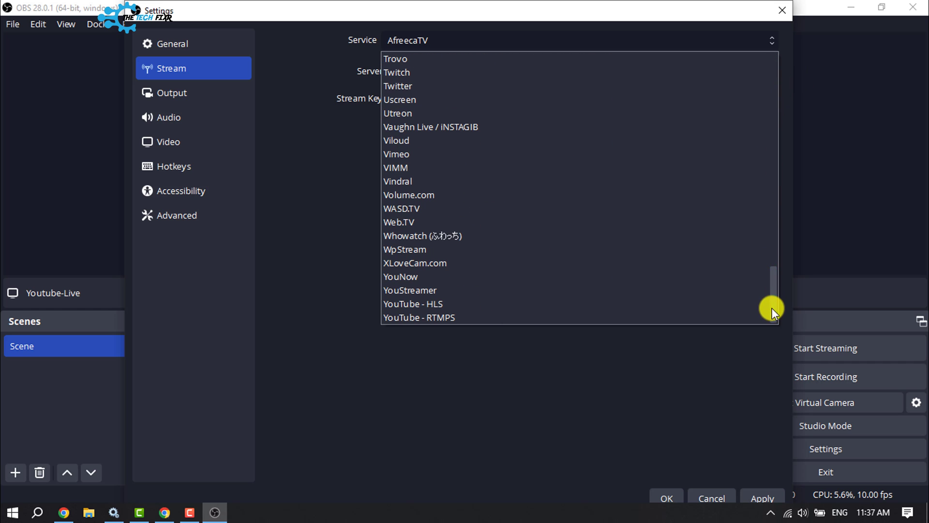
pyautogui.click(451, 303)
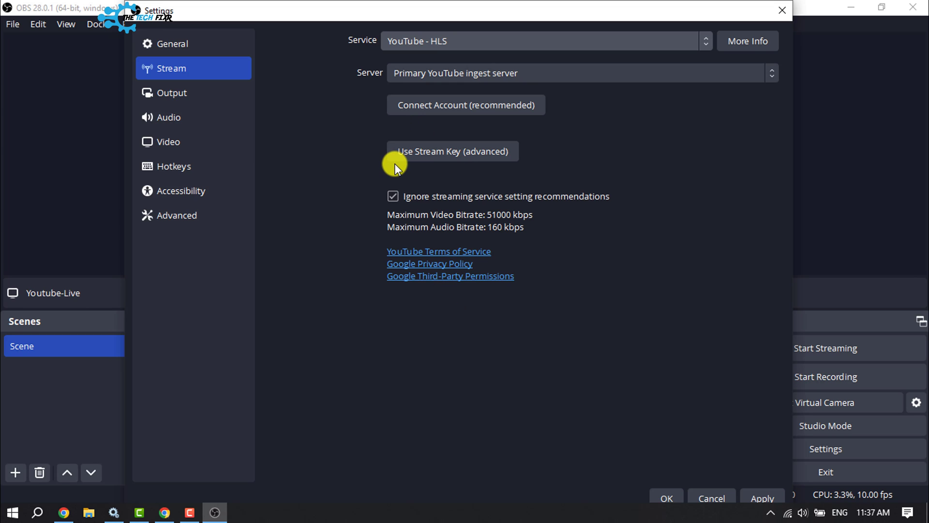
pyautogui.click(476, 151)
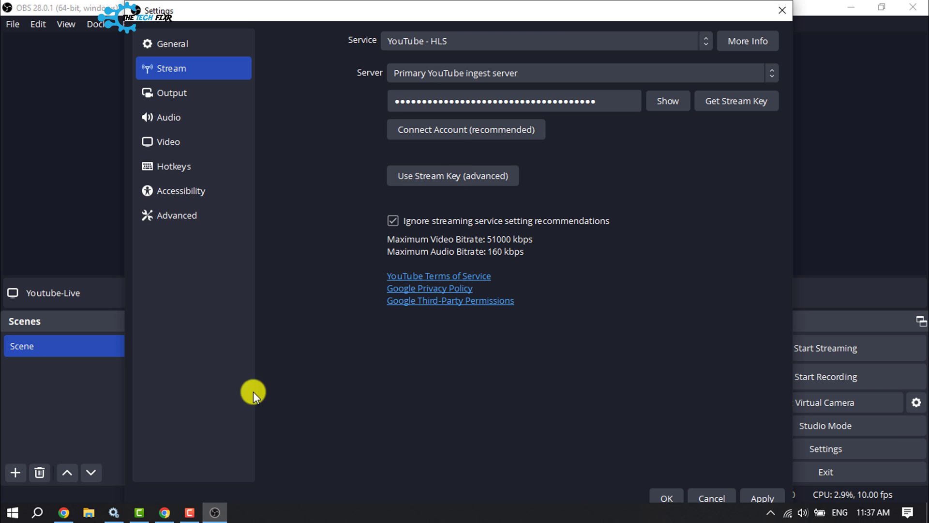
# Reveal and copy the default stream key from the YouTube Studio live page
pyautogui.click(67, 513)
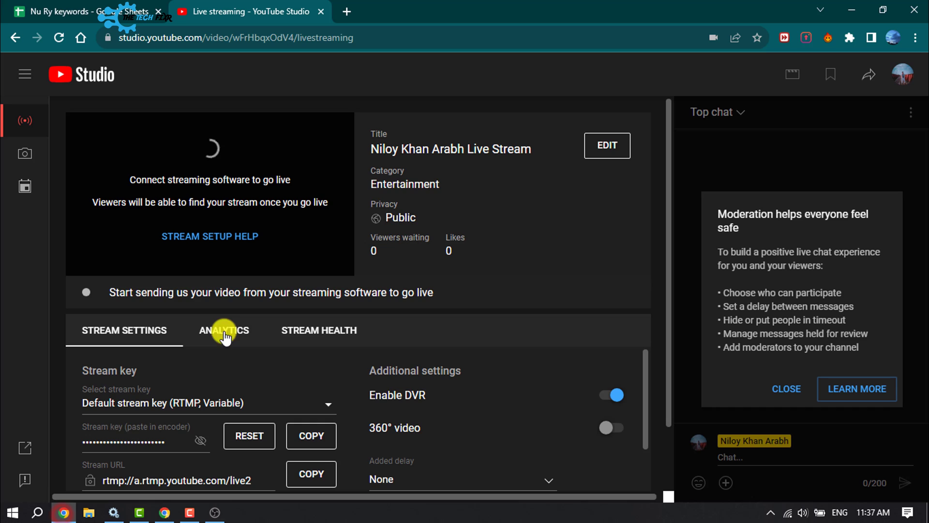
pyautogui.scroll(-2, 225, 312)
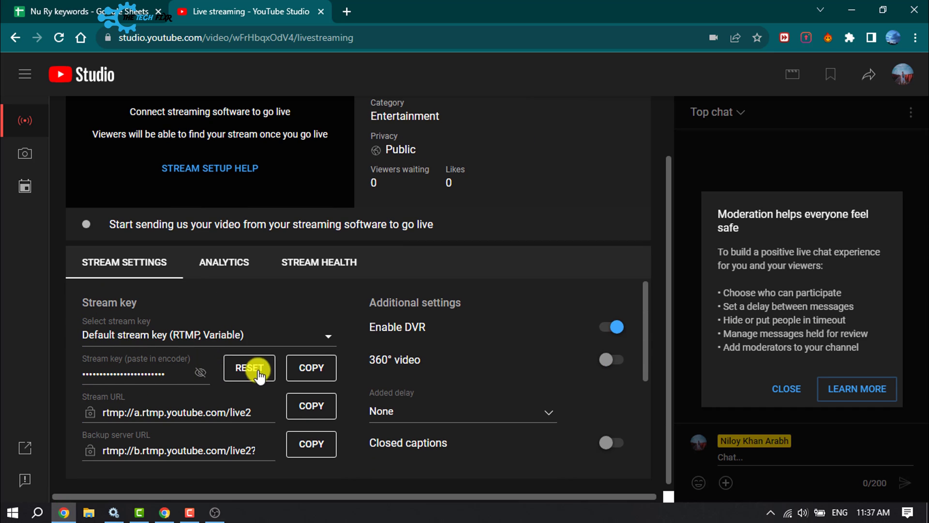
pyautogui.click(201, 372)
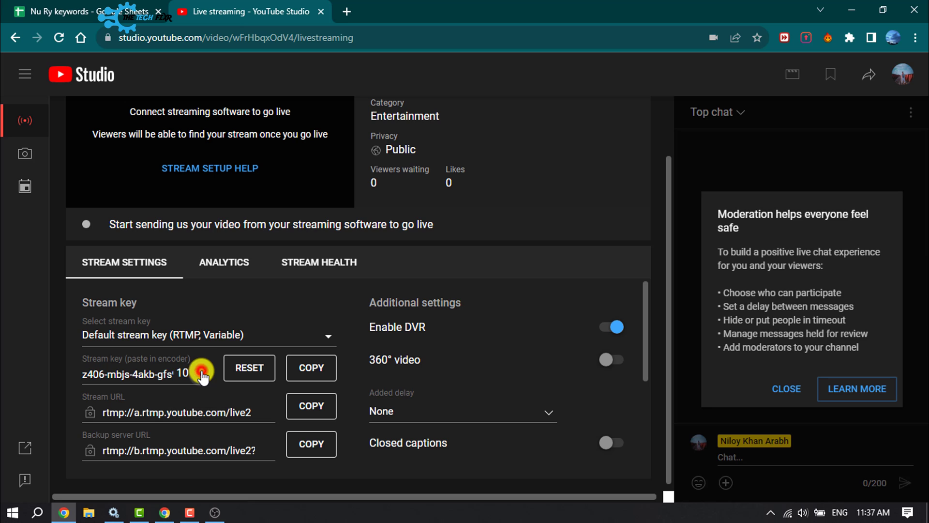
pyautogui.click(159, 375)
pyautogui.click(322, 370)
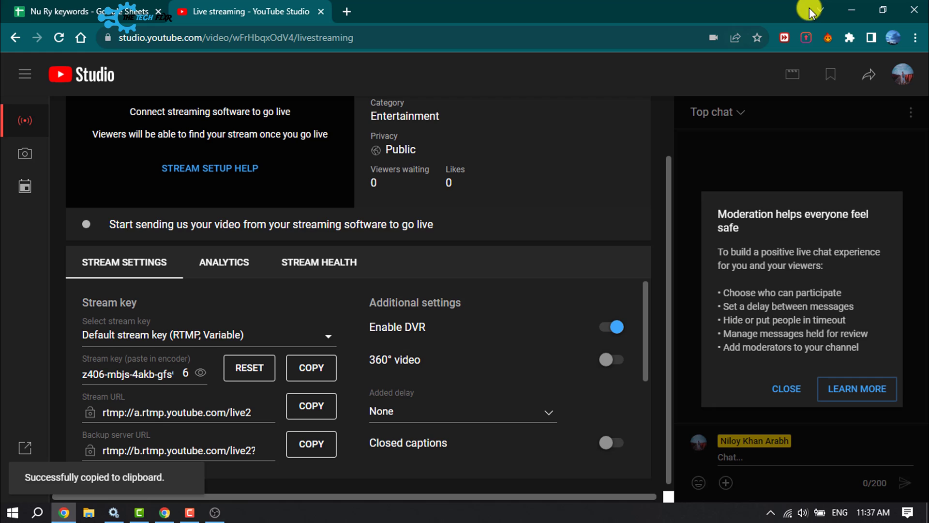
pyautogui.click(852, 9)
# Replace the OBS stream key with the copied YouTube key and begin connecting the account
pyautogui.click(502, 102)
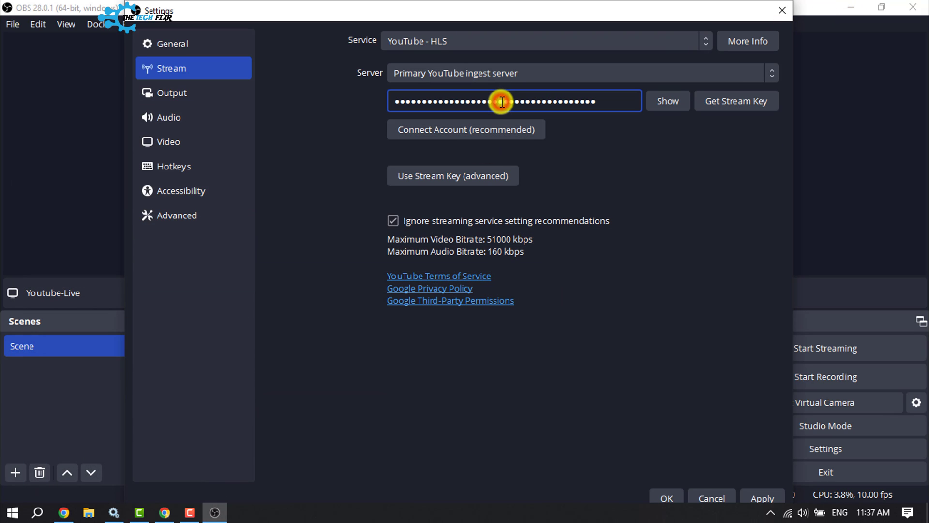
pyautogui.hotkey('ctrl', 'a')
pyautogui.press('BackSpace')
pyautogui.hotkey('ctrl', 'v')
pyautogui.click(461, 138)
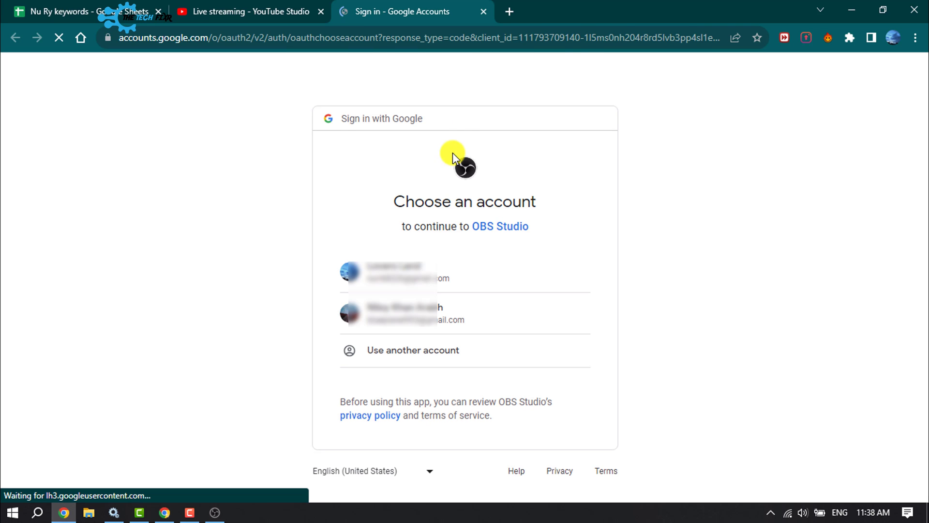
# Sign in with the second Google account and grant OBS Studio access
pyautogui.click(403, 325)
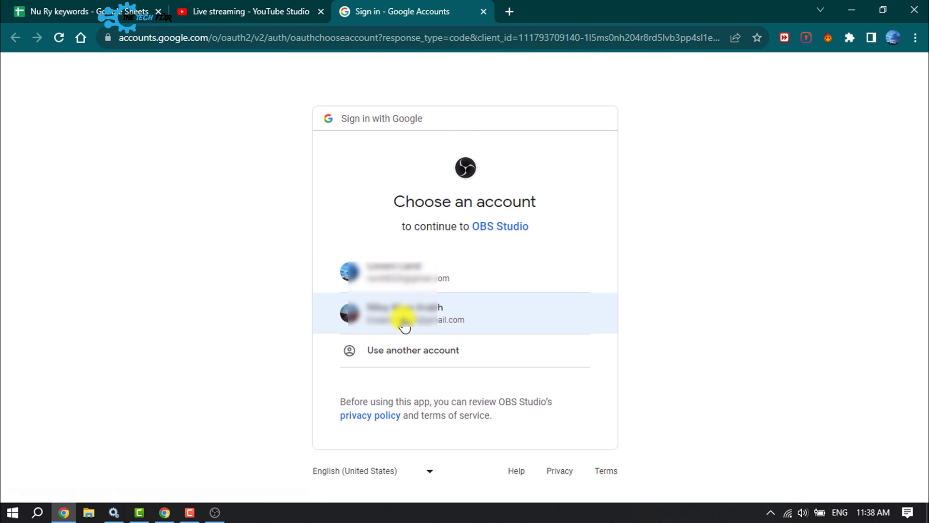
pyautogui.click(451, 322)
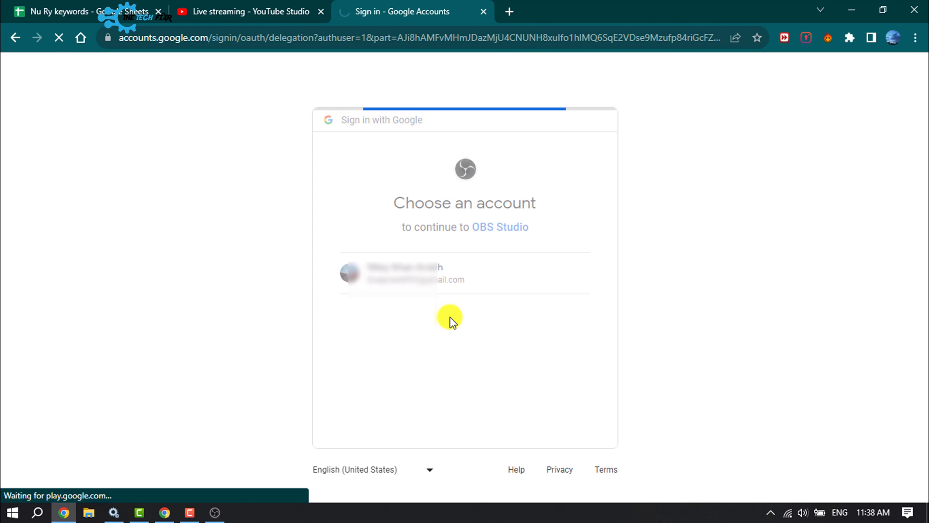
pyautogui.click(521, 486)
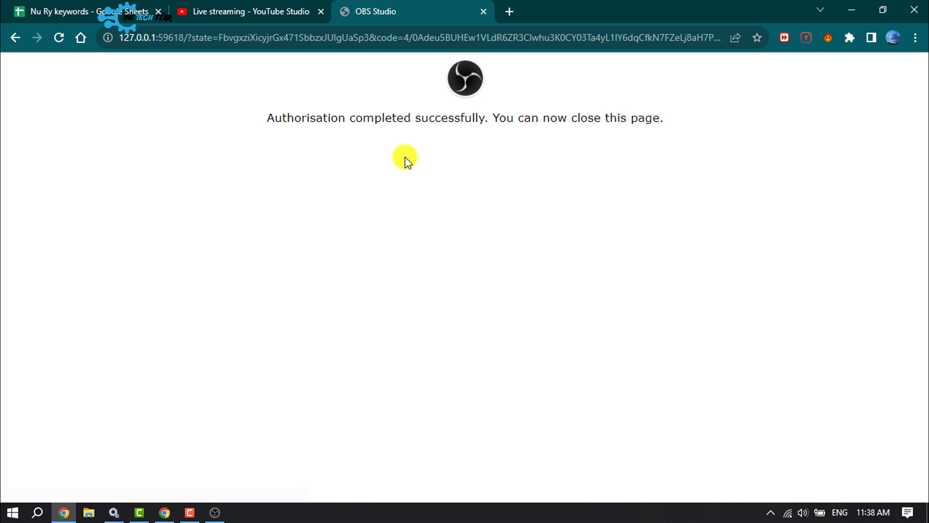
# Apply and save the connected YouTube account, then close the Chat panel and its notice
pyautogui.click(851, 9)
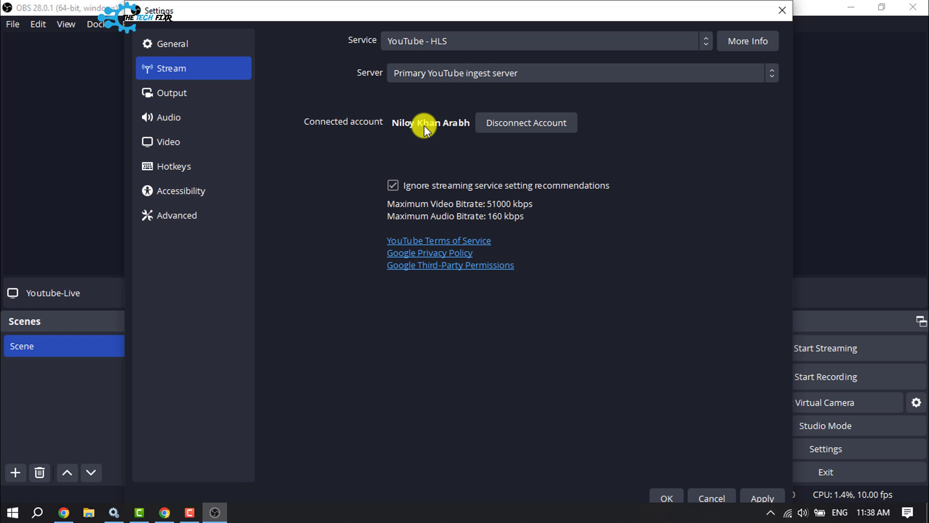
pyautogui.click(764, 497)
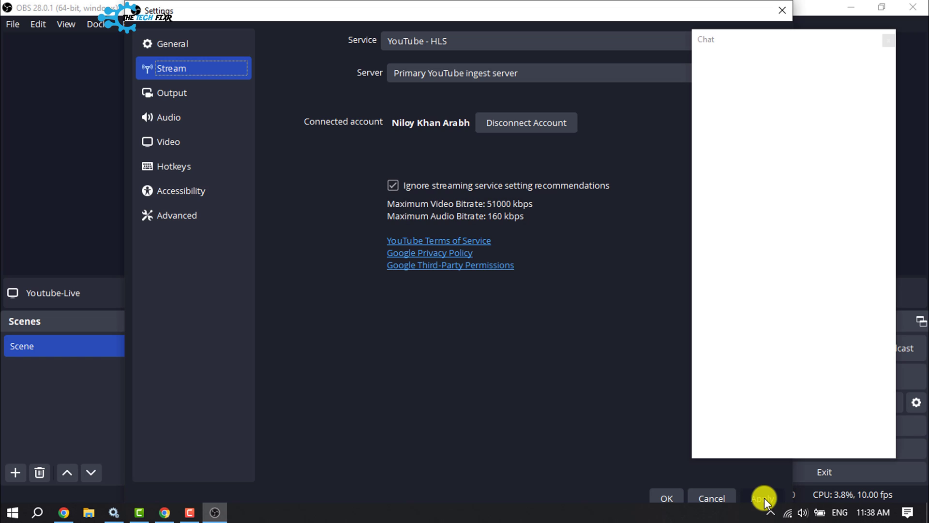
pyautogui.click(667, 497)
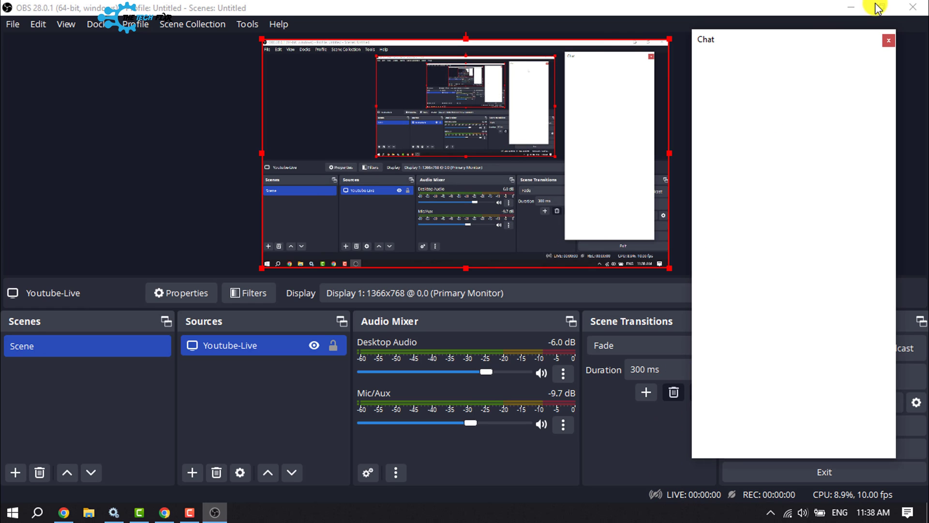
pyautogui.click(889, 40)
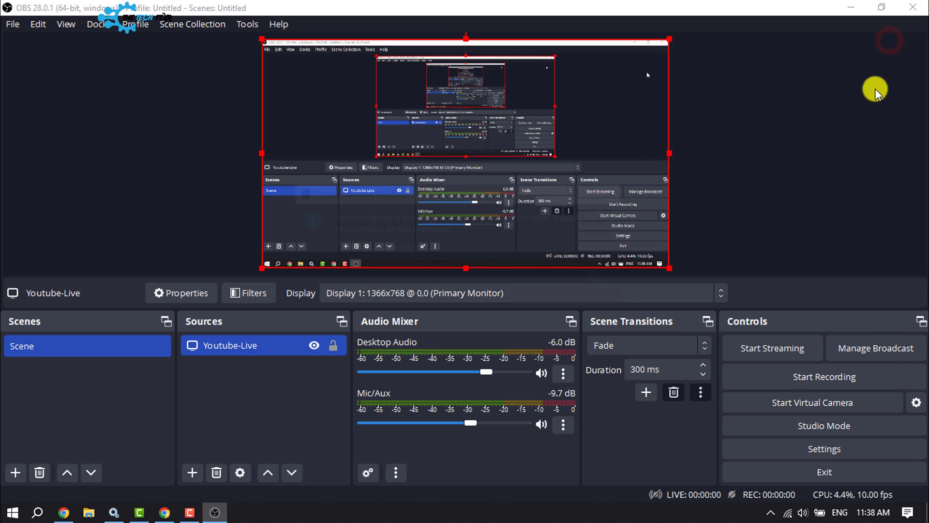
pyautogui.click(618, 192)
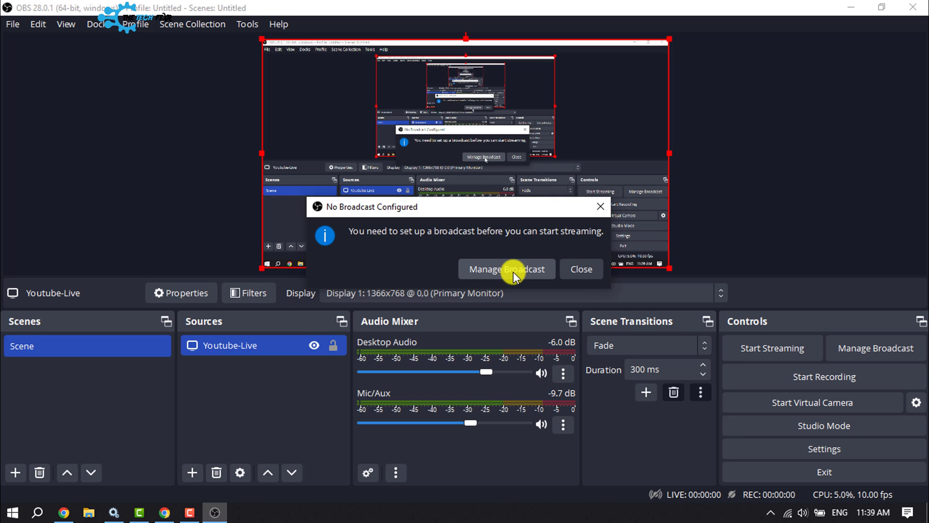
# Review the YouTube broadcast setup: title 'My Broadcast', description, Public privacy and Gaming category
pyautogui.click(529, 270)
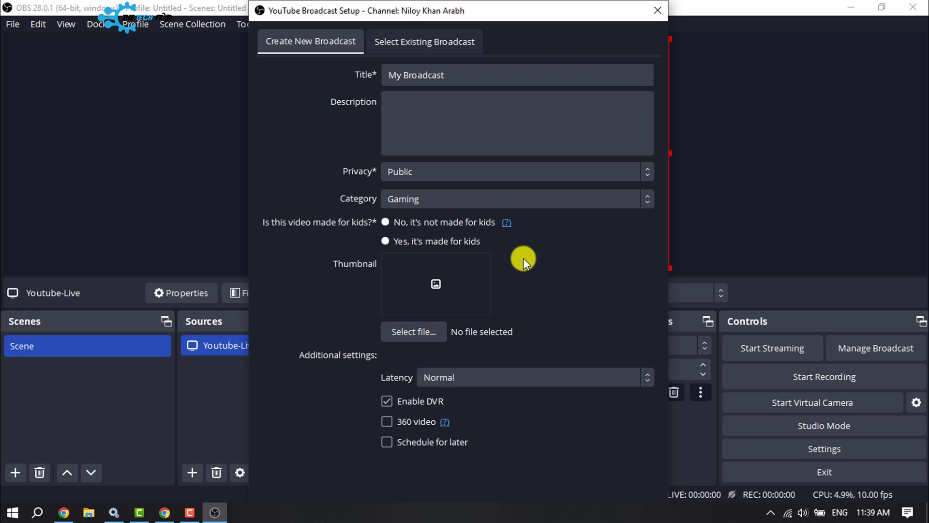
pyautogui.moveTo(459, 77); pyautogui.dragTo(369, 76)
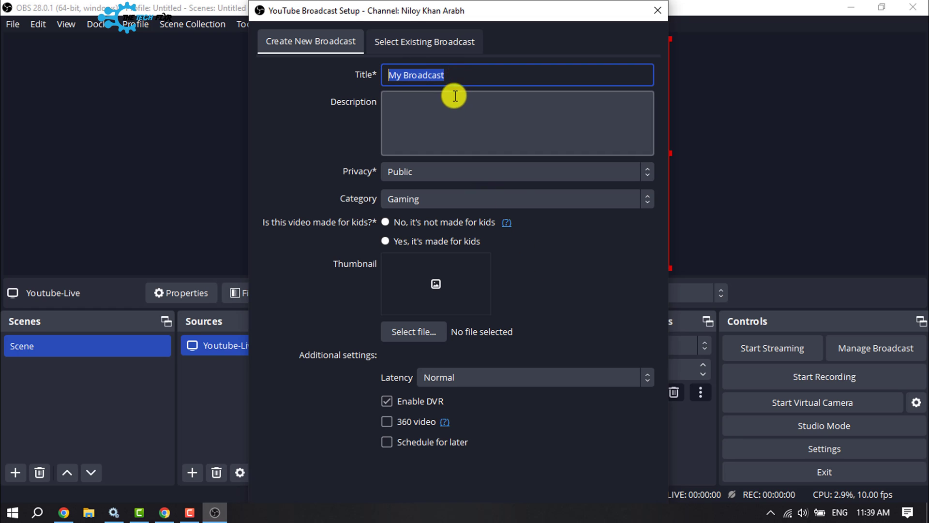
pyautogui.click(440, 122)
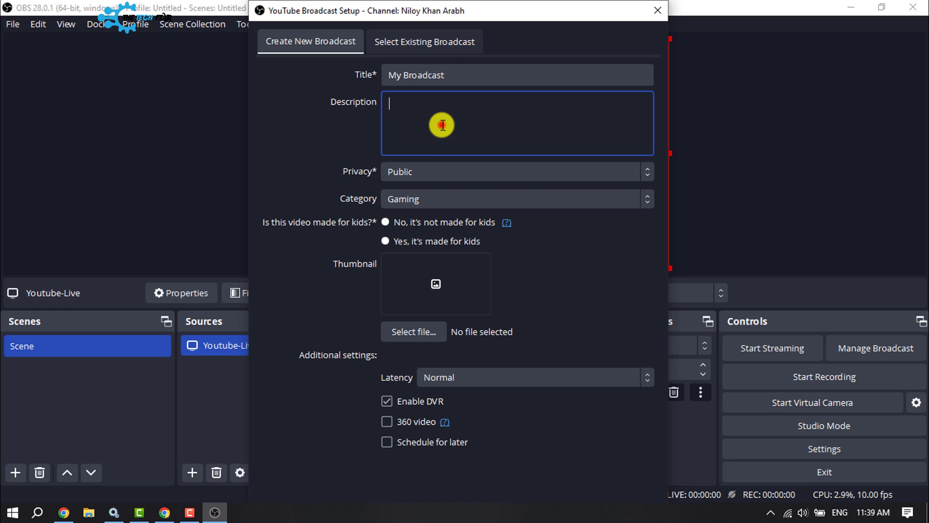
pyautogui.click(413, 176)
pyautogui.click(414, 175)
pyautogui.click(411, 199)
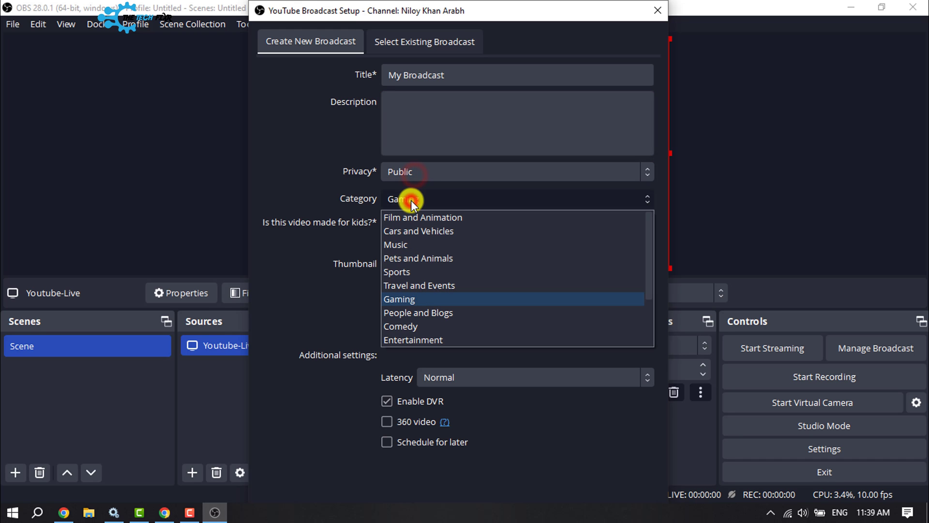